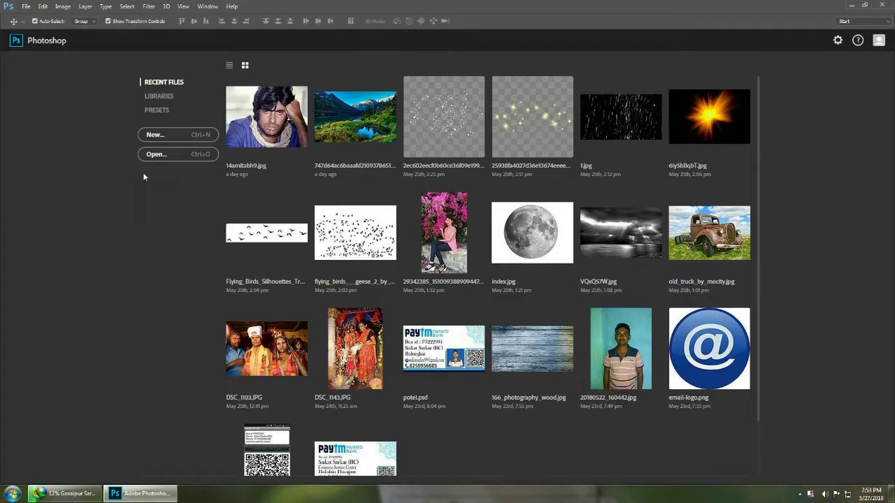
Step: Create a blank white 9 x 5 inch document at 300 ppi (Untitled-1)
click(171, 134)
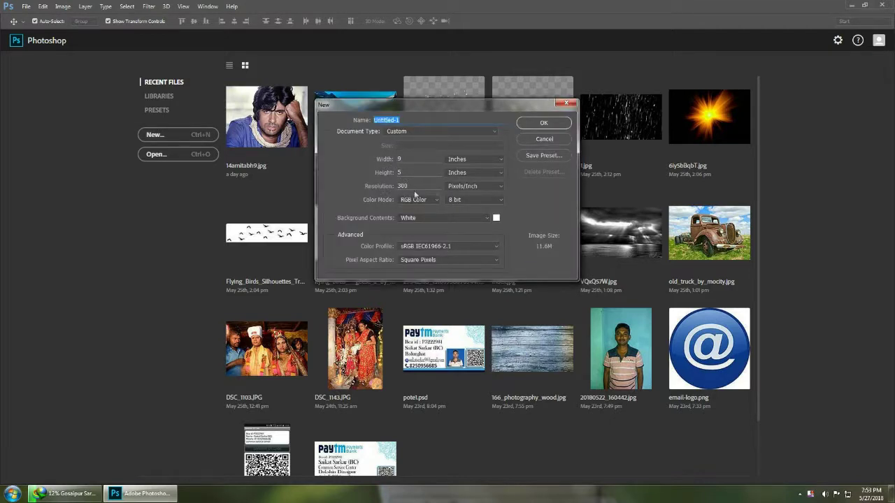
click(544, 123)
scroll(430, 254, up, 2)
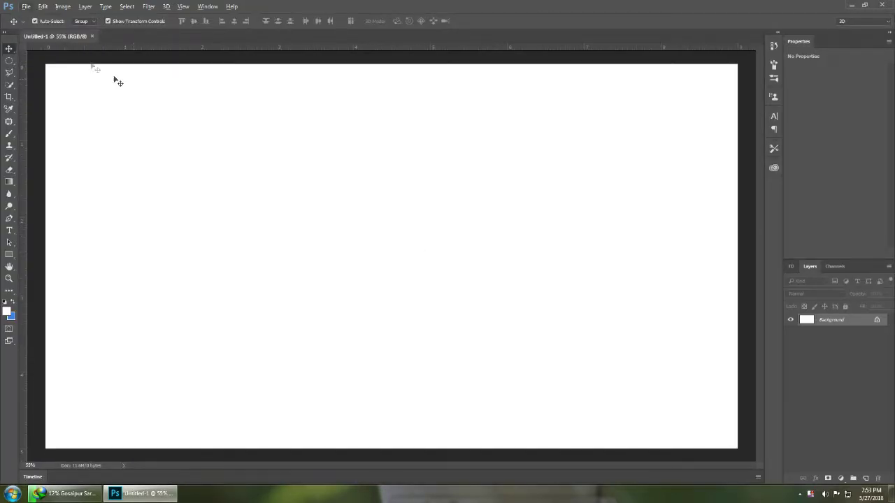
Step: Browse to New Volume (E:) > PHOTOSHOP DOCUMENT and open old_truck_by_mocity.jpg
click(25, 6)
key(Escape)
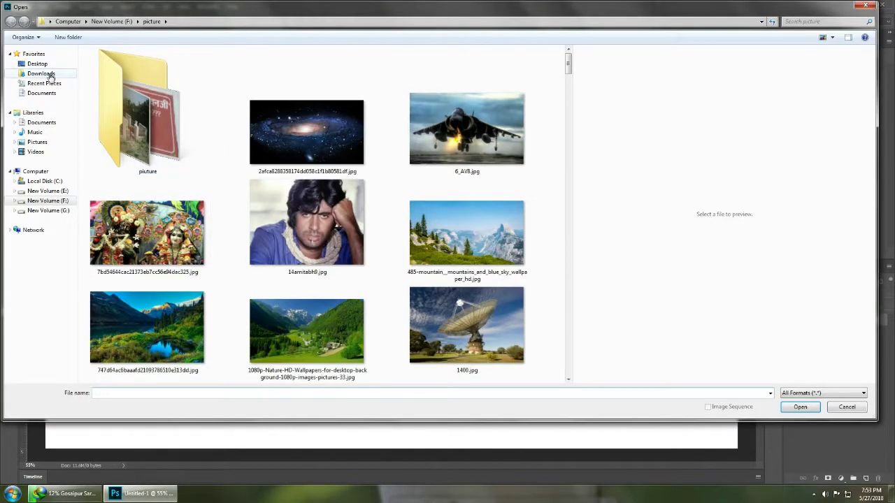
click(42, 74)
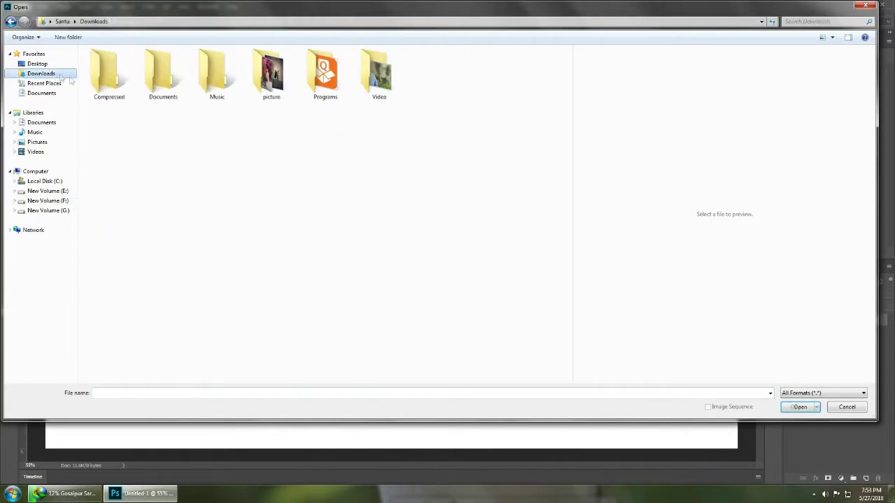
click(61, 190)
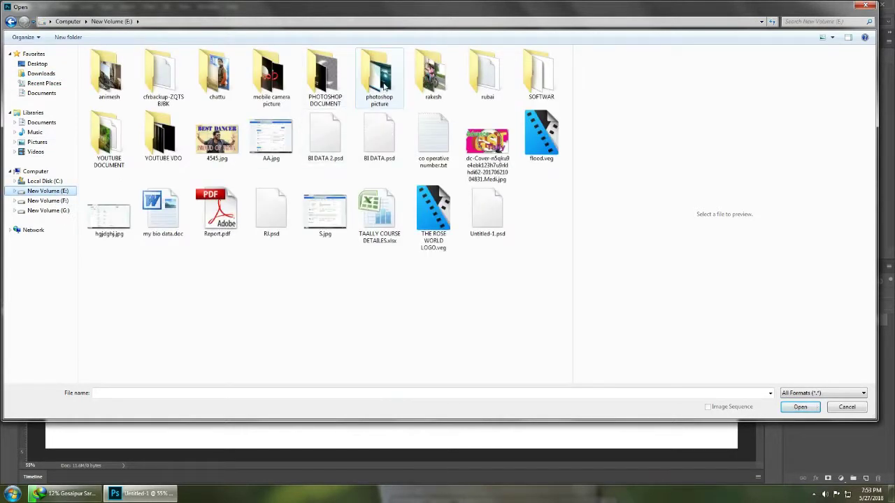
double_click(384, 86)
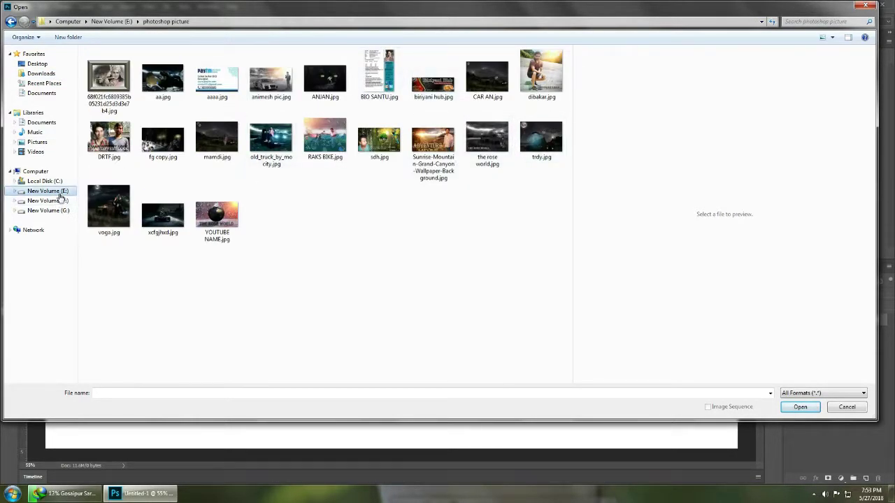
click(61, 191)
double_click(326, 79)
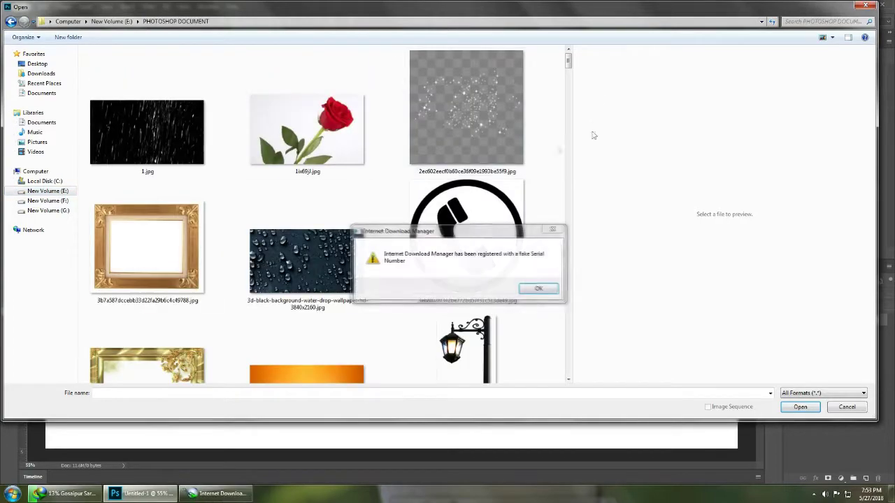
click(552, 228)
mouse_move(568, 62)
mouse_down()
mouse_move(577, 155)
mouse_move(567, 184)
mouse_move(565, 298)
mouse_up()
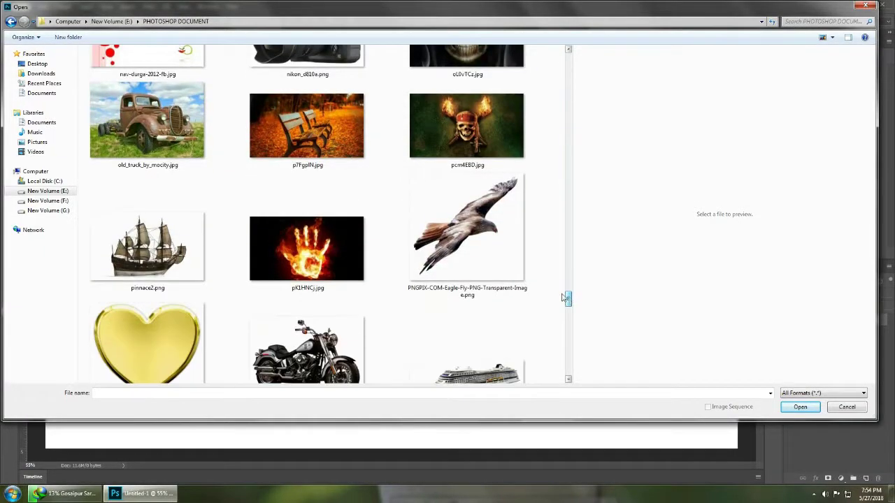
click(147, 123)
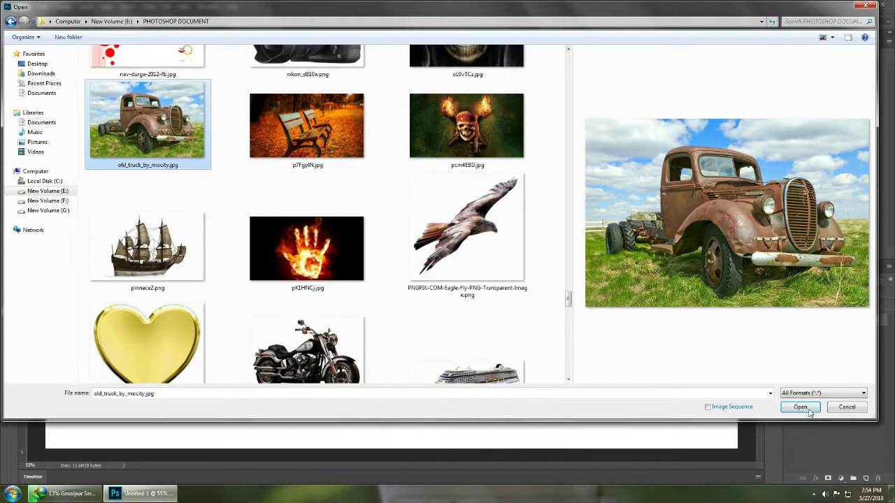
click(809, 409)
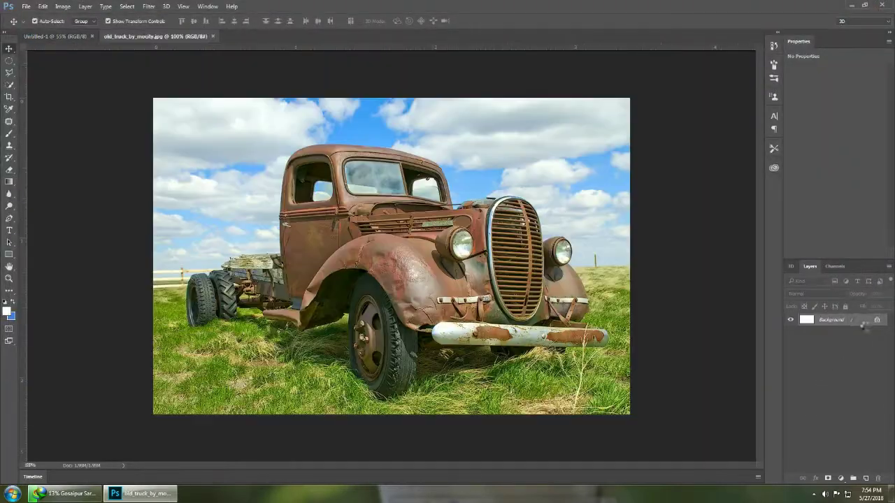
Step: Drag the truck photo into Untitled-1 as Layer 1 and scale it to fill the canvas
click(877, 319)
mouse_move(217, 132)
mouse_down()
mouse_move(300, 225)
mouse_move(112, 318)
mouse_up()
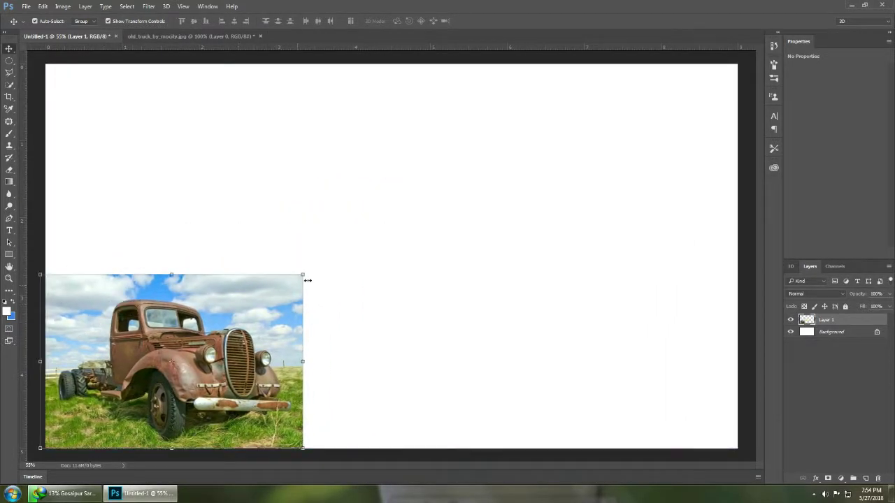
drag(302, 273, 700, 76)
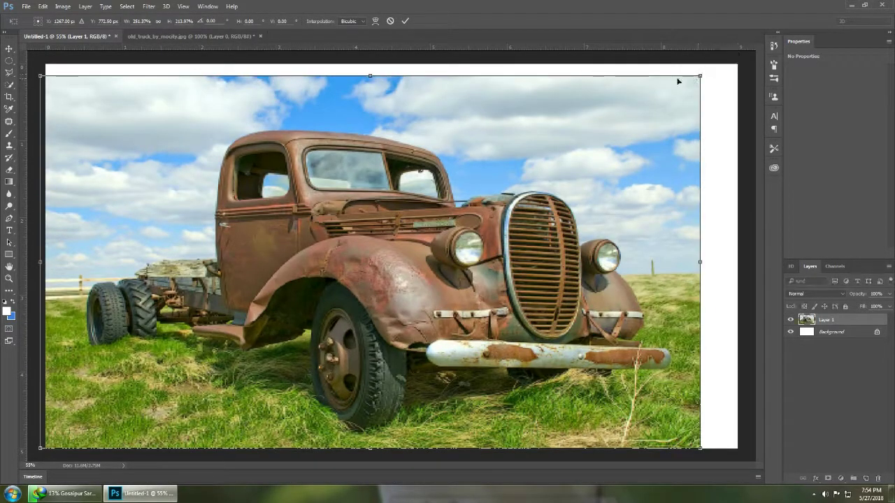
drag(700, 74, 765, 48)
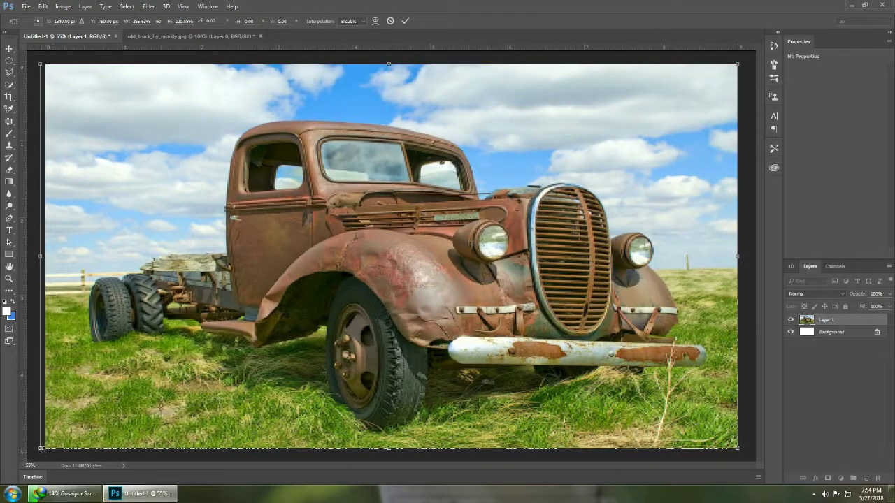
drag(40, 449, 45, 448)
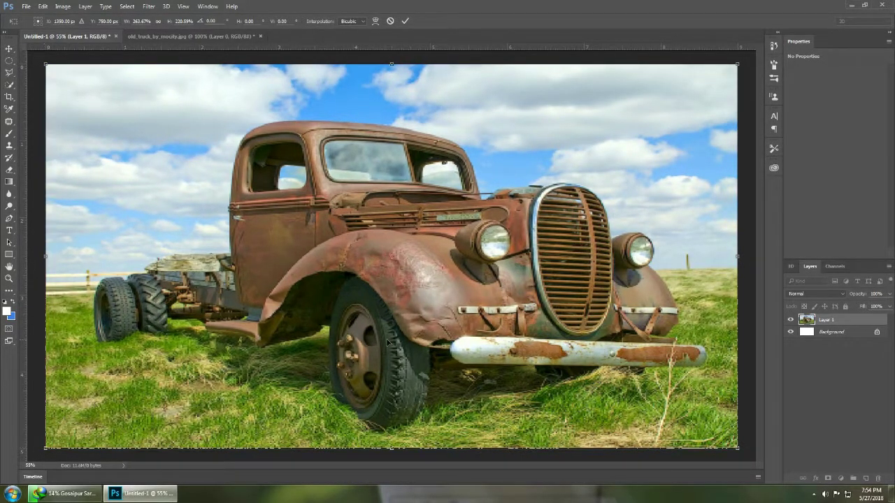
key(Return)
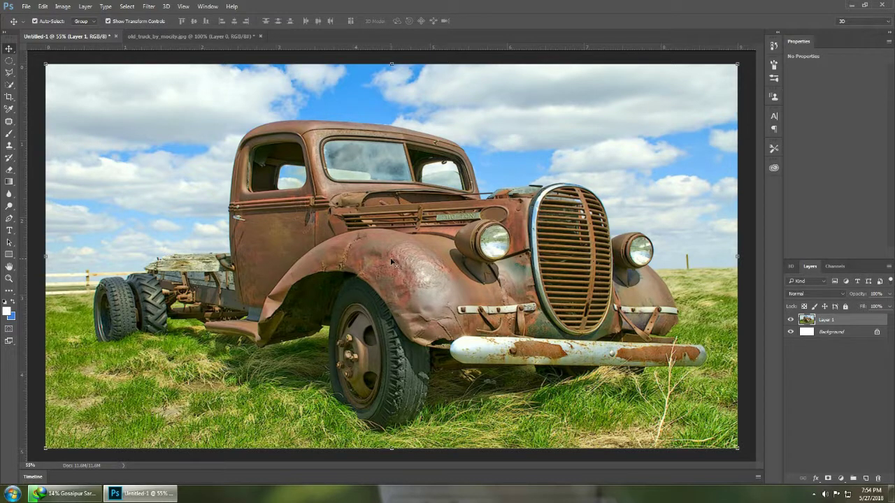
Step: Close old_truck_by_mocity.jpg without saving, then zoom around the Untitled-1 canvas
click(261, 36)
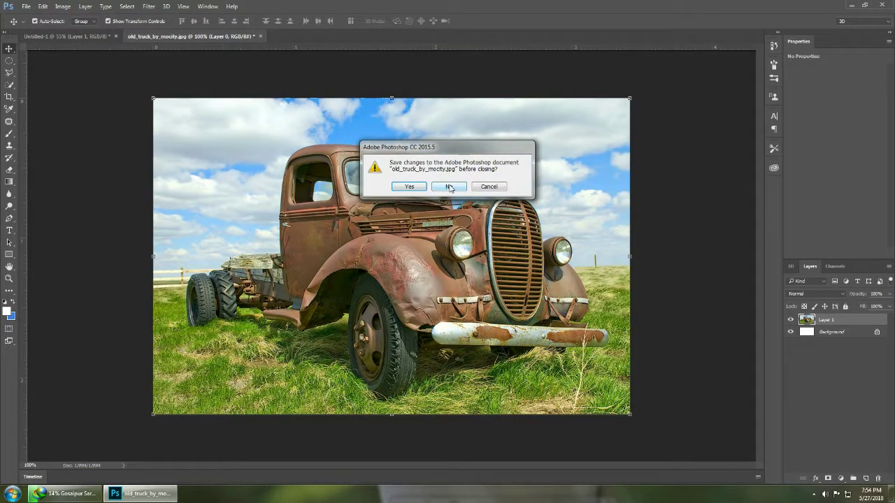
click(449, 188)
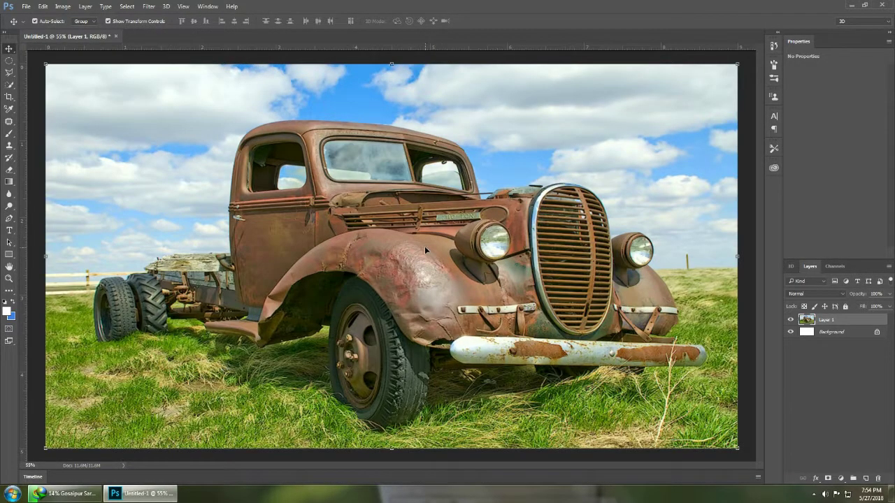
scroll(424, 250, down, 1)
scroll(424, 250, up, 2)
scroll(423, 251, down, 1)
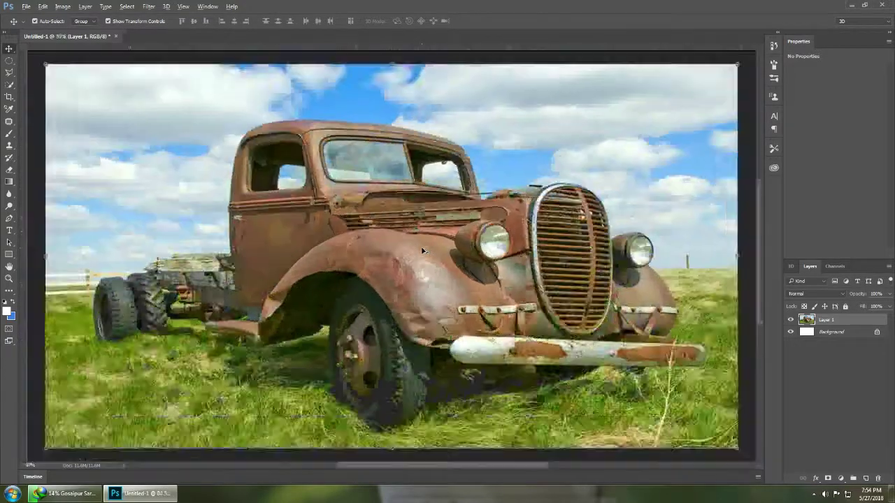
scroll(422, 250, up, 1)
scroll(423, 251, up, 2)
scroll(423, 251, down, 1)
scroll(422, 251, down, 3)
scroll(423, 250, up, 2)
scroll(422, 250, up, 2)
scroll(422, 251, down, 3)
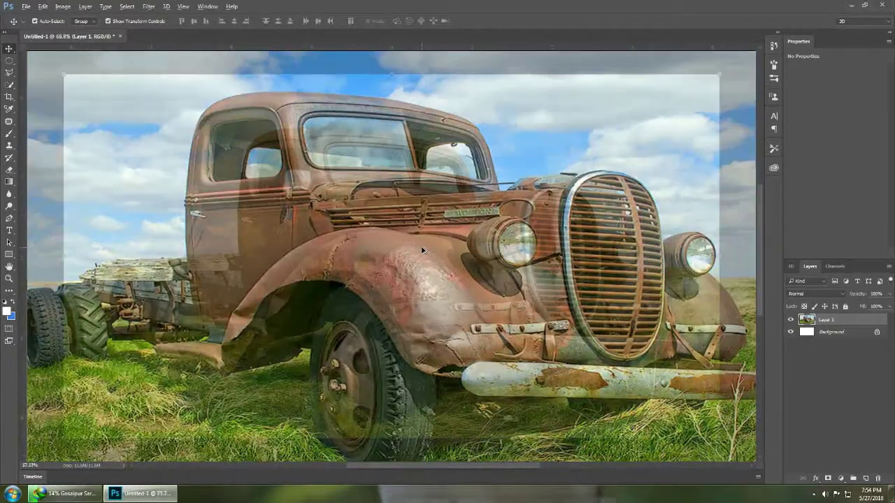
scroll(423, 251, down, 1)
scroll(423, 250, up, 2)
scroll(422, 250, down, 2)
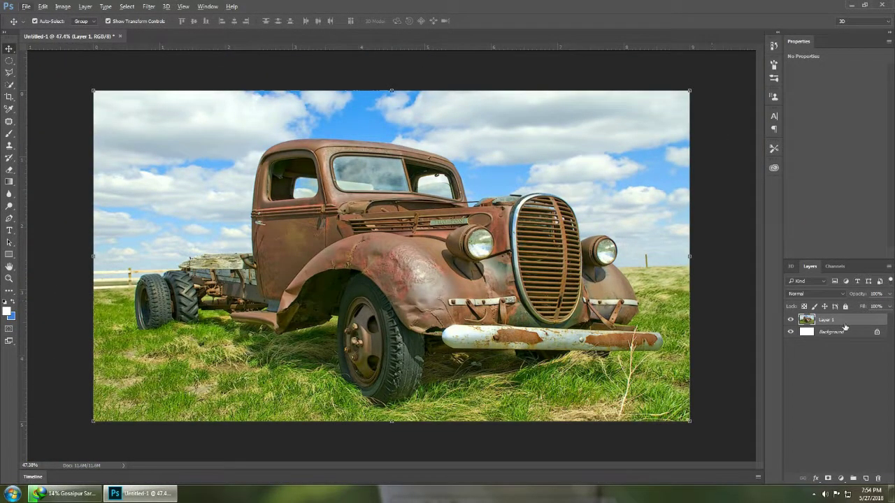
Step: Brush a Quick Selection in add mode around the truck to separate it from the sky
click(9, 85)
click(54, 21)
click(87, 23)
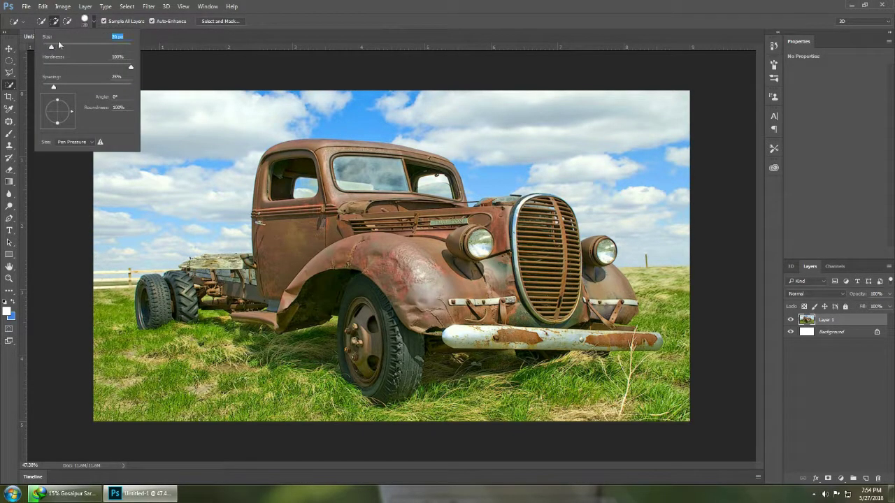
click(331, 51)
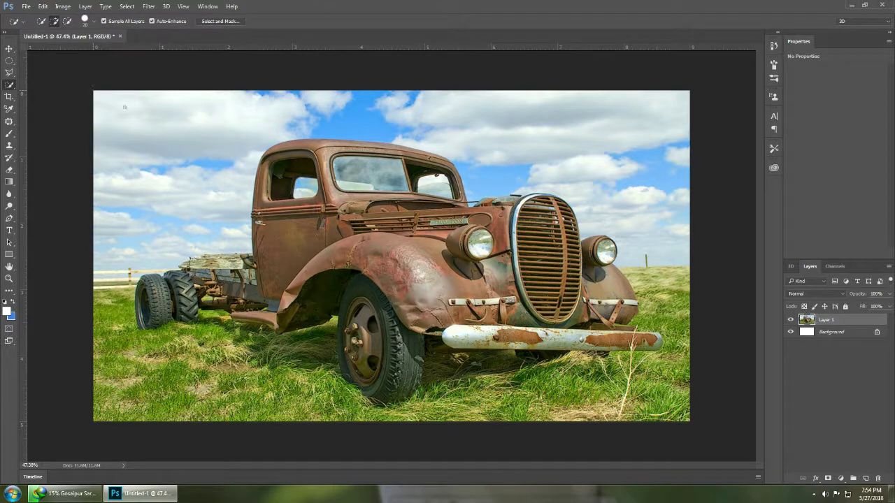
drag(506, 112, 612, 133)
alt+scroll(137, 286, up, 3)
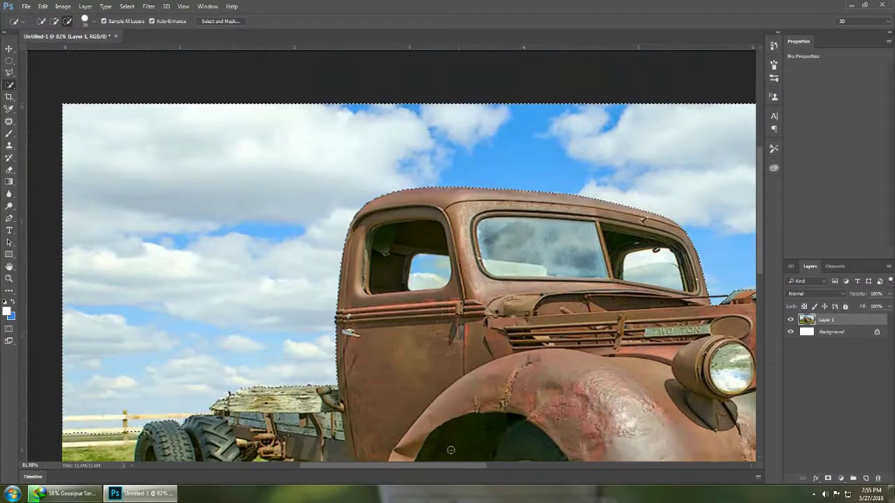
drag(454, 465, 499, 468)
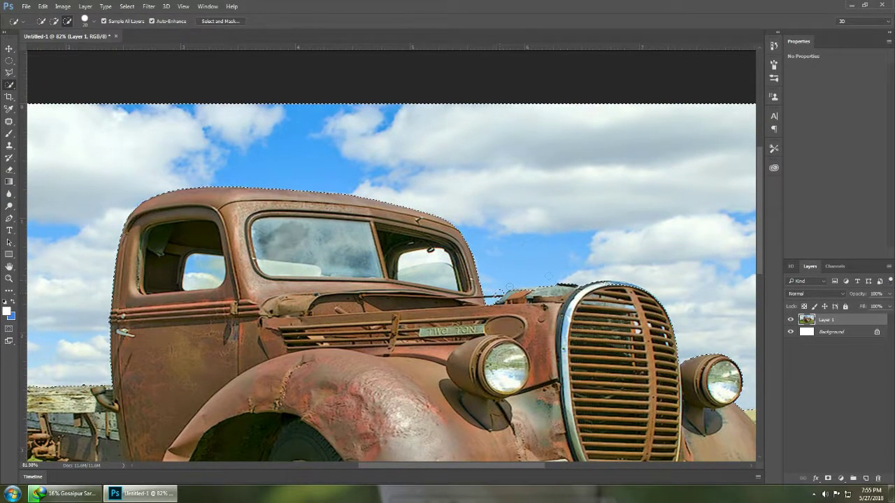
Step: Zoom in and refine the selection at the cab windows so the sky behind them is separated
click(55, 22)
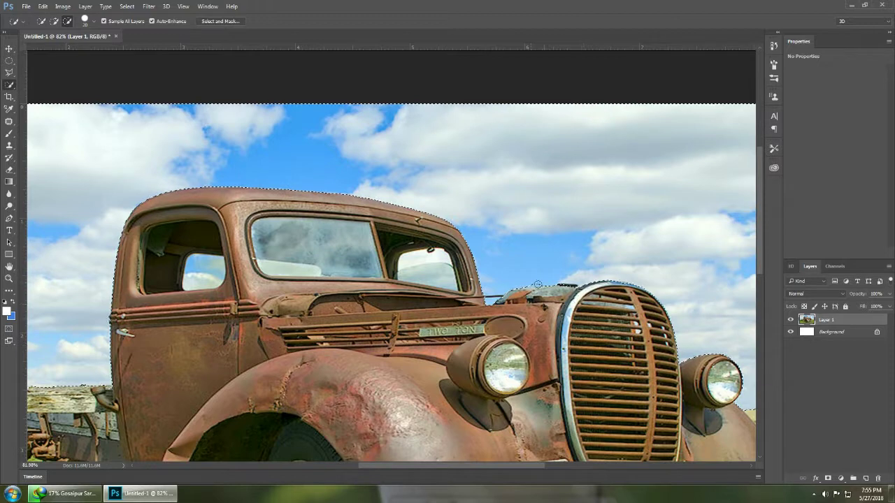
scroll(605, 307, up, 3)
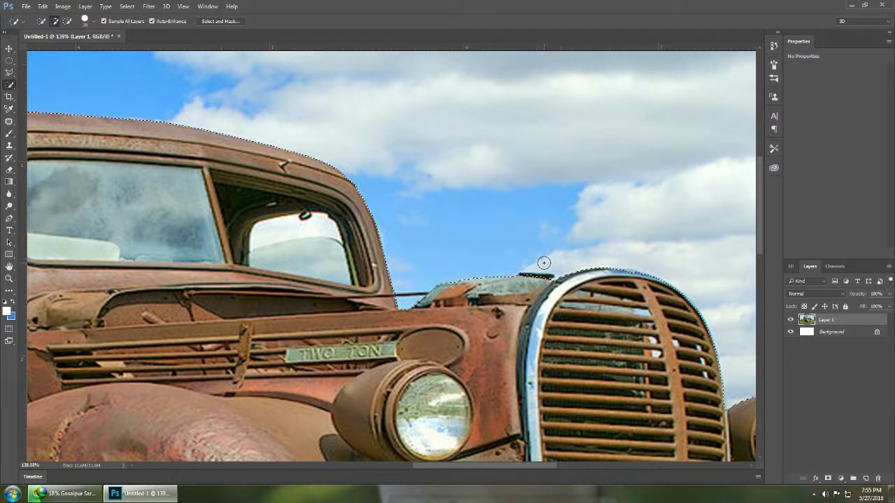
scroll(430, 311, down, 5)
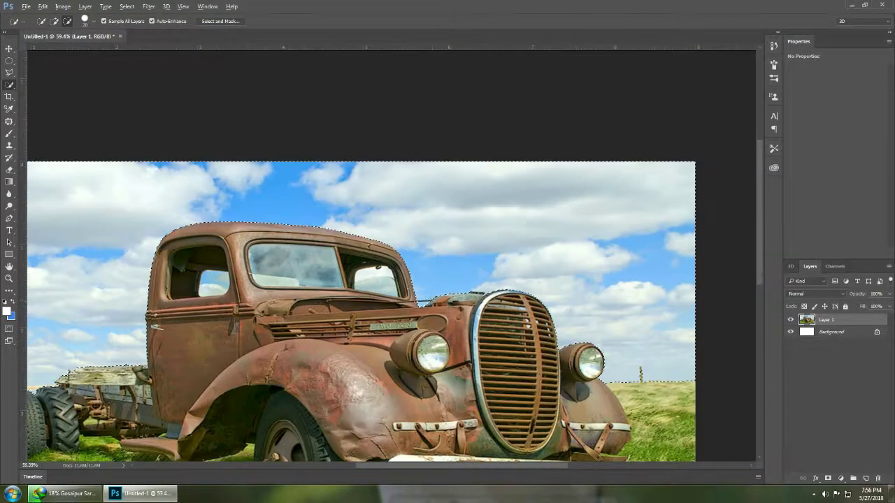
scroll(161, 245, up, 2)
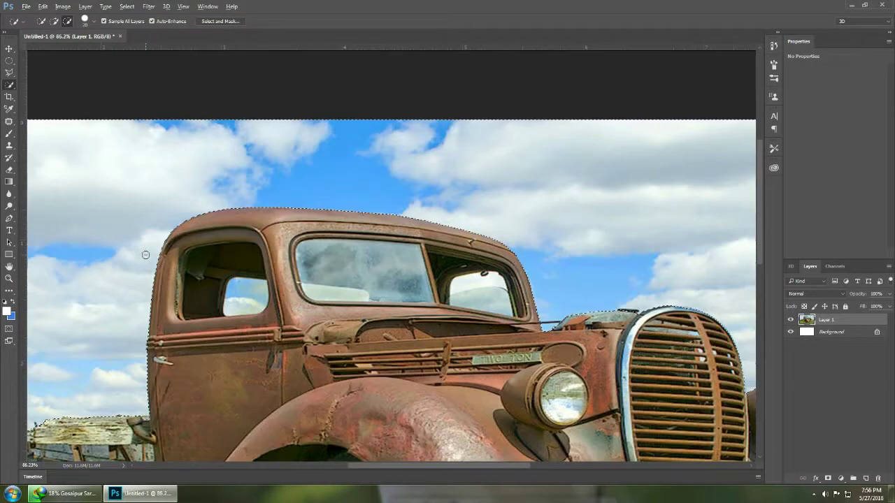
scroll(226, 297, down, 2)
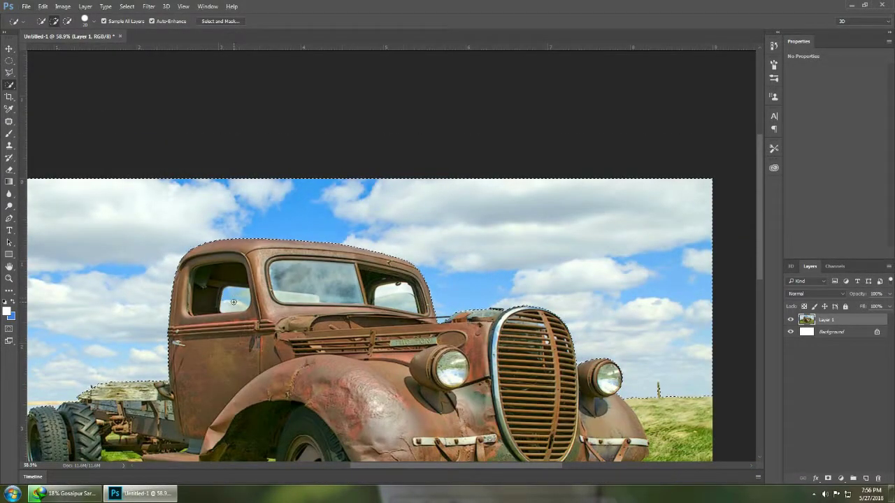
alt+click(395, 296)
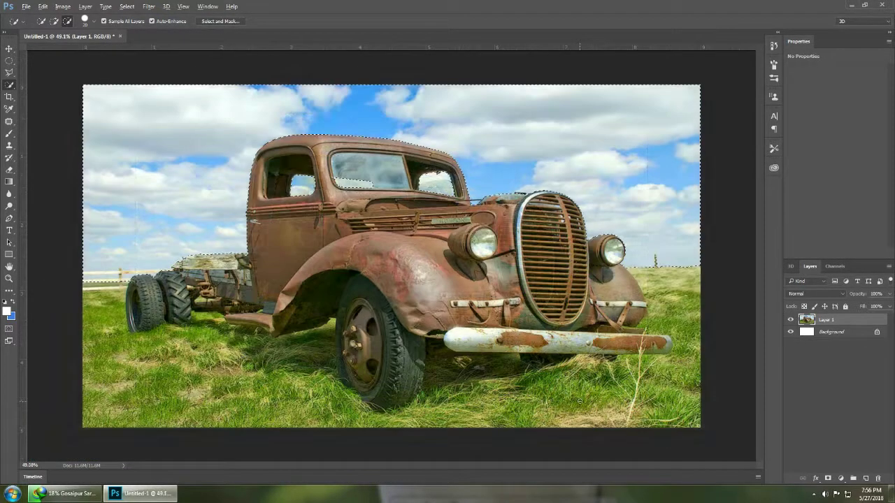
click(10, 49)
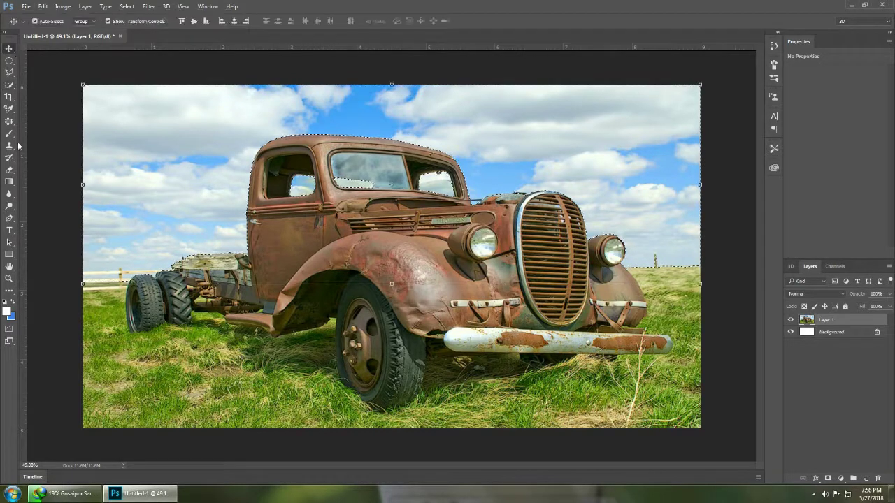
Step: Erase the blue cloudy sky to white, deselecting and using a smaller eraser brush for the edges
click(10, 169)
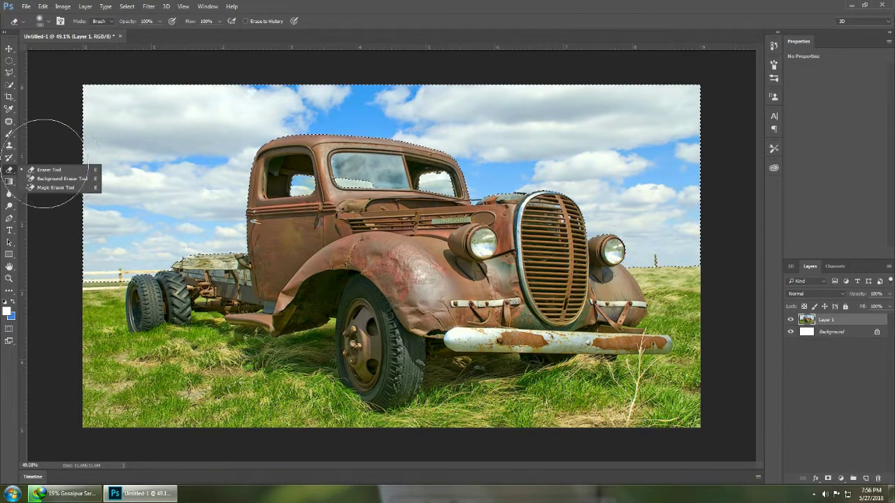
click(49, 169)
mouse_move(66, 102)
mouse_down()
mouse_move(205, 90)
mouse_move(693, 120)
mouse_move(536, 136)
mouse_move(399, 119)
mouse_move(210, 181)
mouse_move(56, 280)
mouse_move(180, 186)
mouse_move(76, 256)
mouse_up()
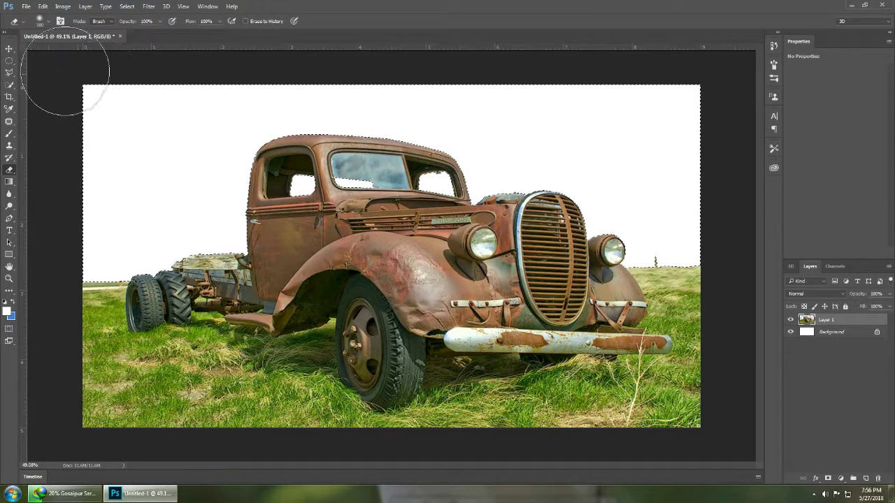
click(9, 48)
key(ctrl+d)
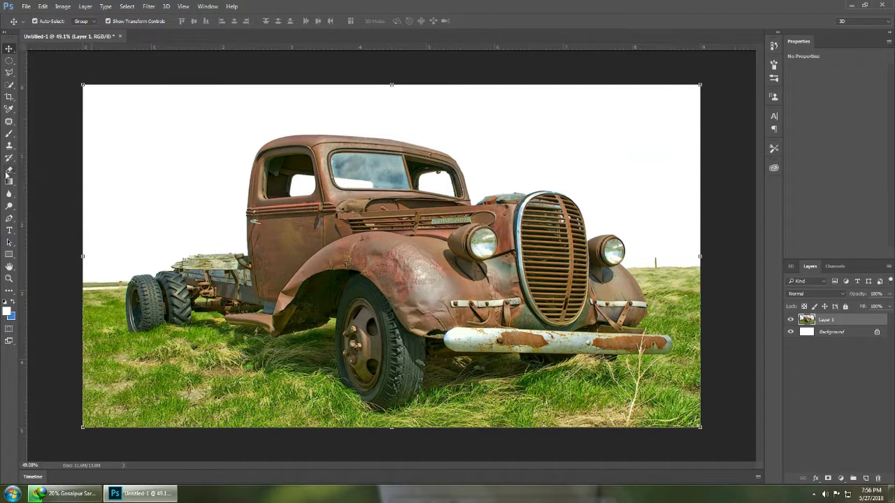
click(7, 172)
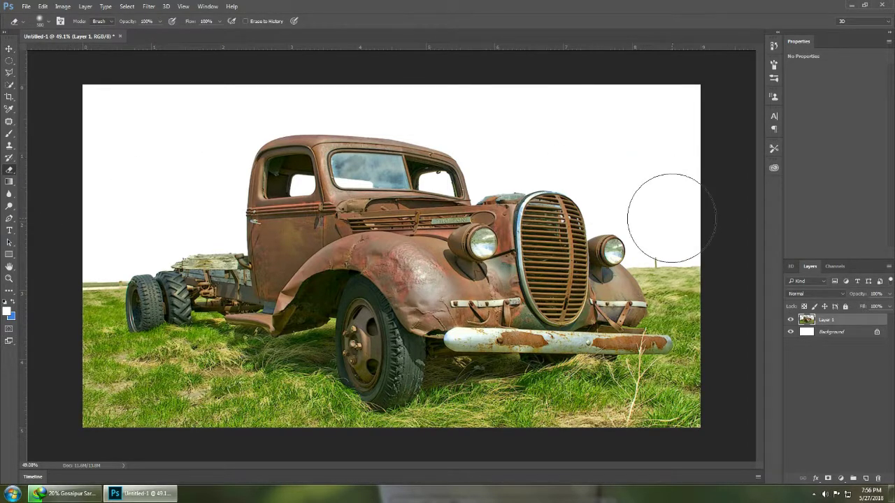
key(bracketleft)
key(bracketleft)
key(bracketleft)
key(bracketleft)
key(bracketleft)
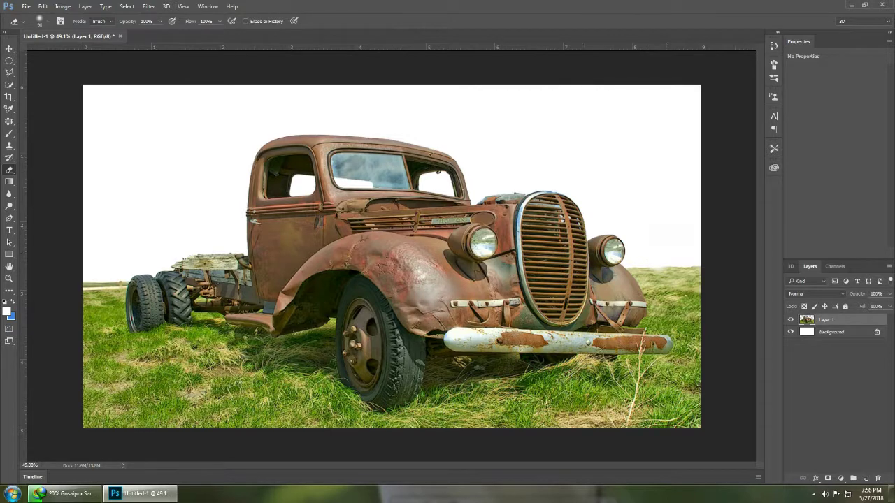
click(8, 48)
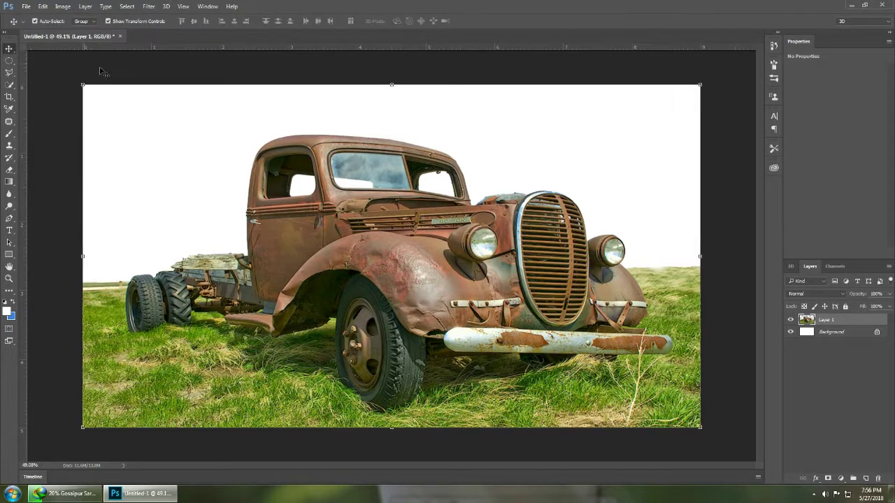
click(26, 7)
Step: Find and open the stormy seascape photo VQxQ57W.jpg
click(41, 26)
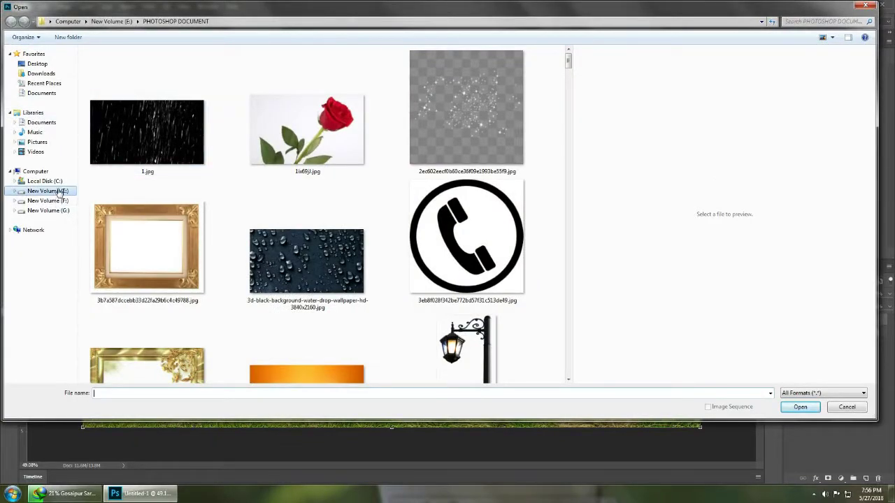
drag(569, 64, 579, 229)
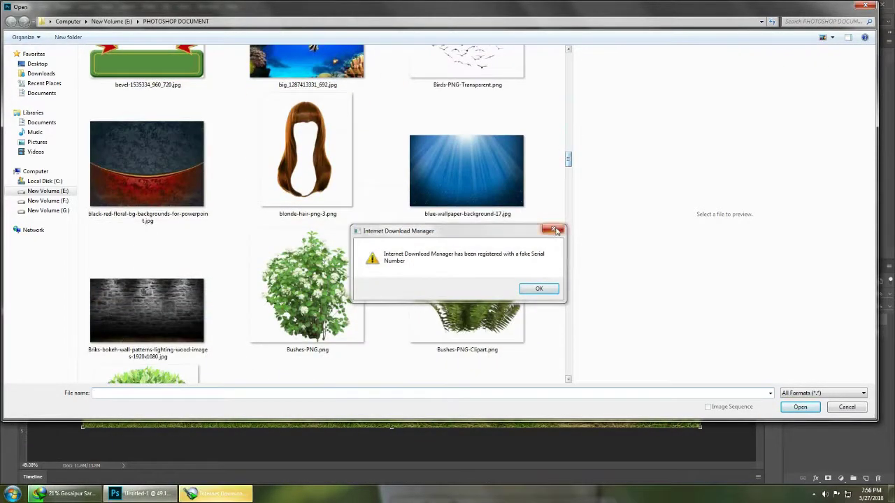
click(553, 229)
drag(568, 159, 571, 251)
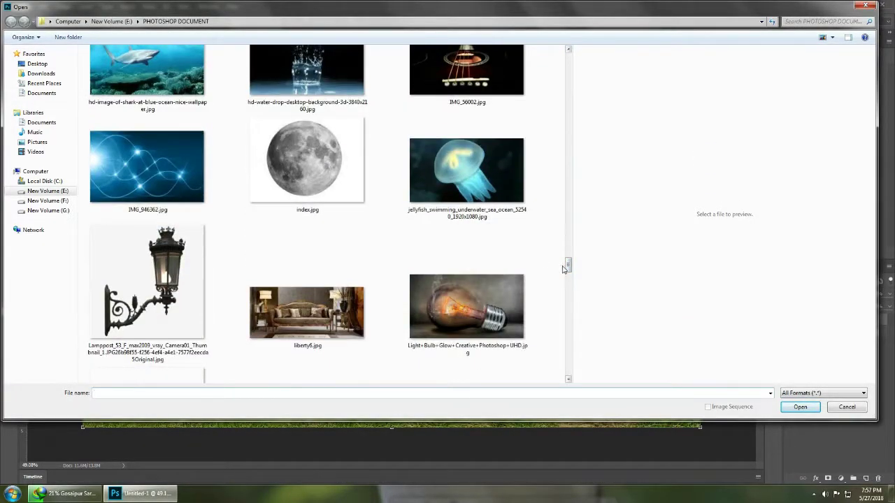
drag(568, 267, 573, 363)
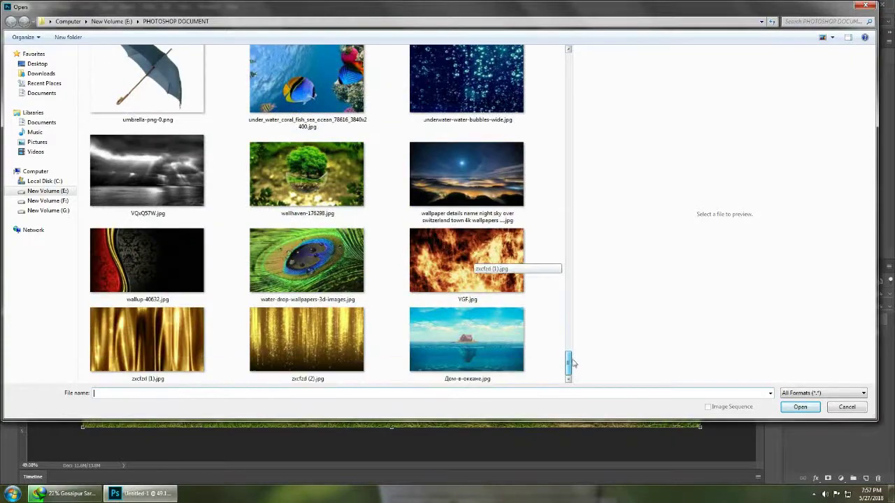
click(154, 175)
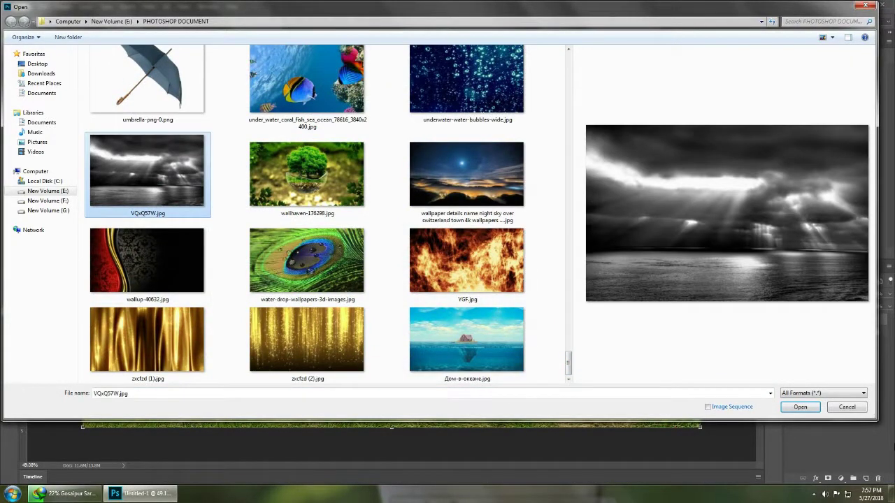
click(811, 411)
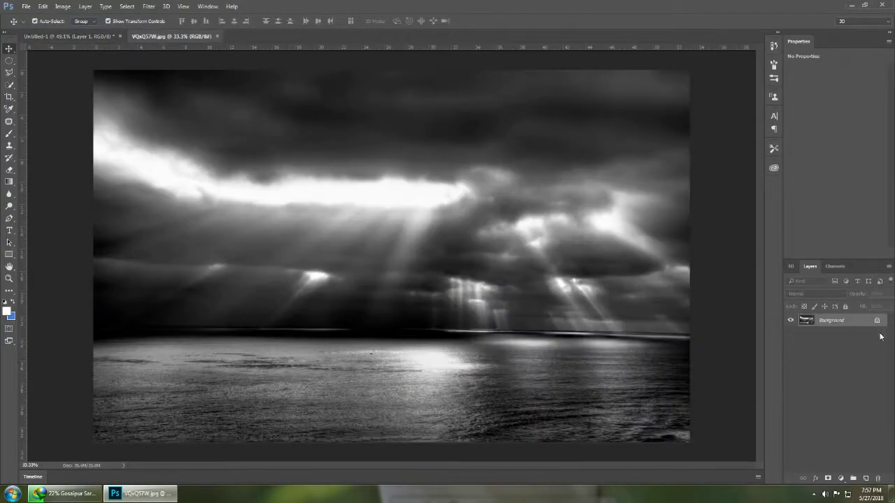
Step: Drag the stormy sky photo into Untitled-1 as a new layer, Layer 2
click(879, 323)
drag(382, 182, 276, 115)
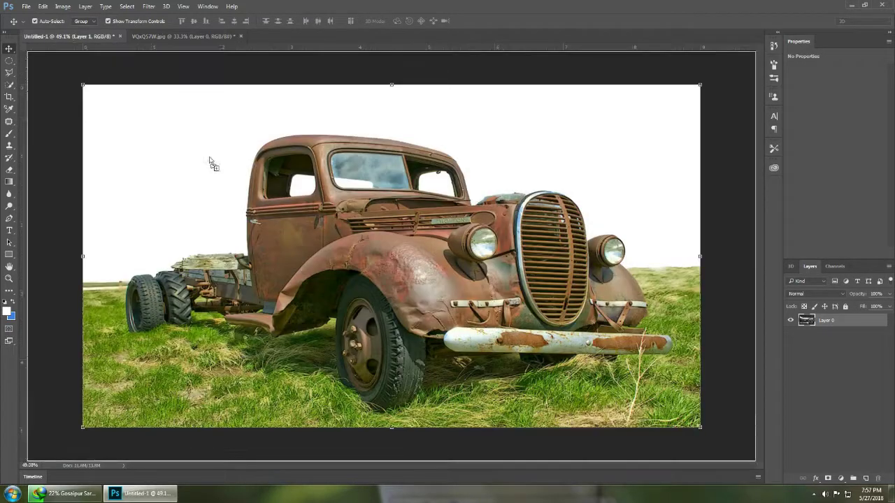
drag(70, 35, 225, 188)
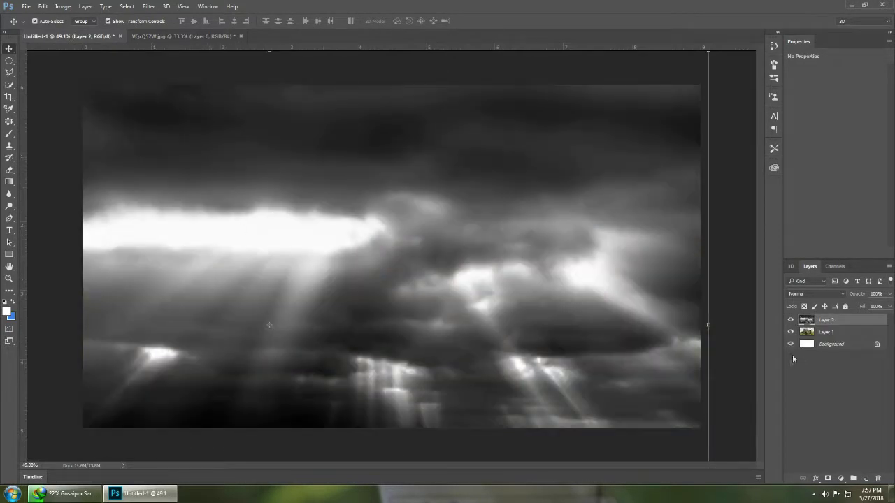
Step: Scale the sky layer proportionally to fit the canvas and move the truck layer above it
key(ctrl+minus)
key(ctrl+minus)
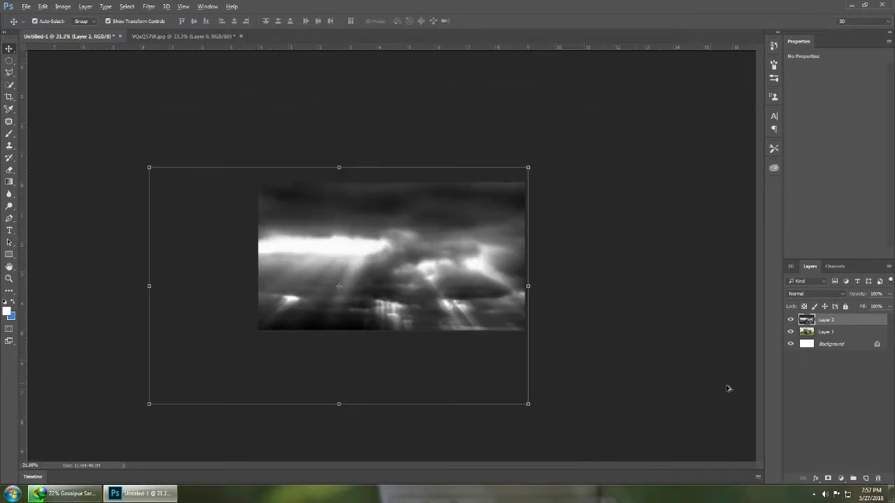
key(ctrl+minus)
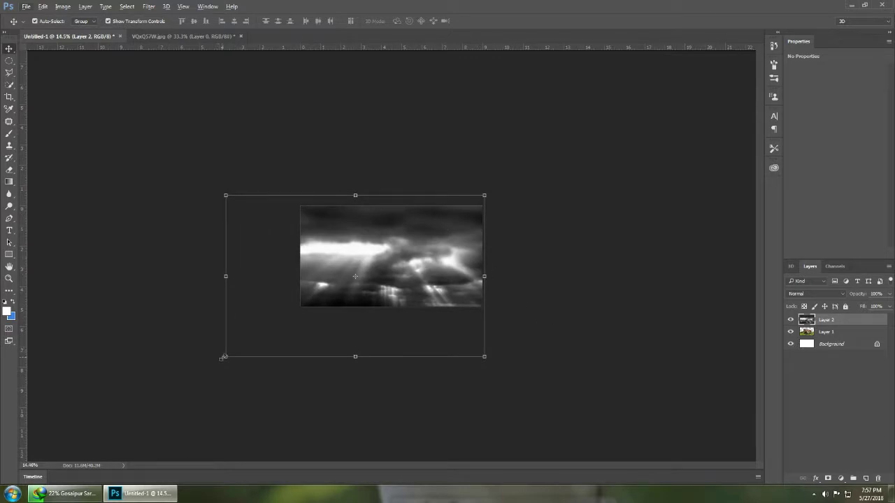
drag(224, 357, 300, 306)
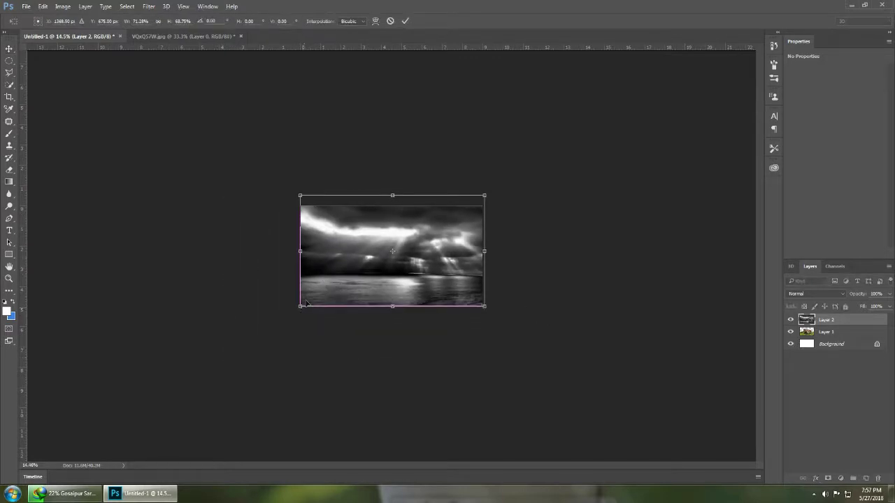
drag(300, 196, 300, 206)
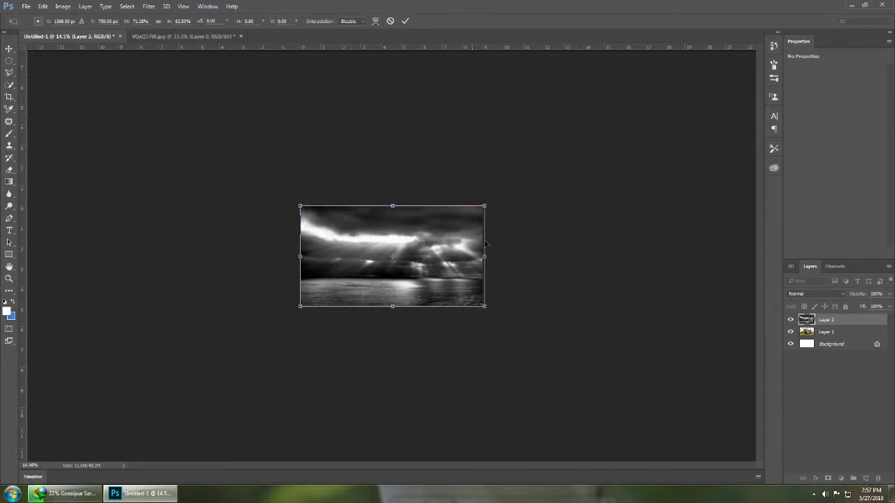
click(158, 21)
click(406, 21)
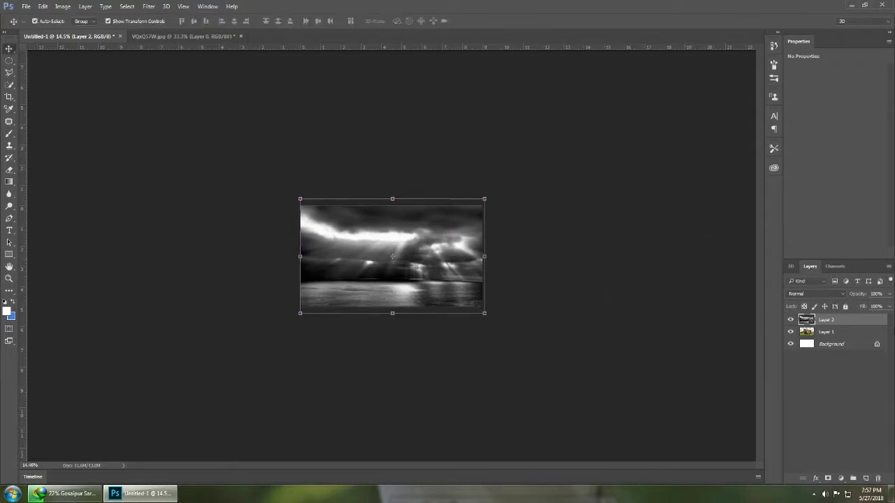
drag(838, 332, 833, 320)
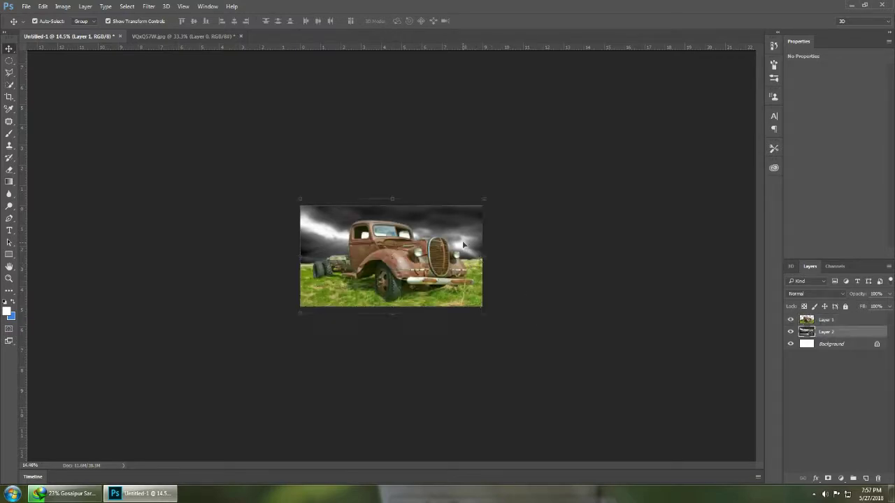
Step: Stretch the sky to the canvas top and full width, its bottom edge just above the grass
drag(462, 240, 594, 229)
scroll(593, 230, down, 2)
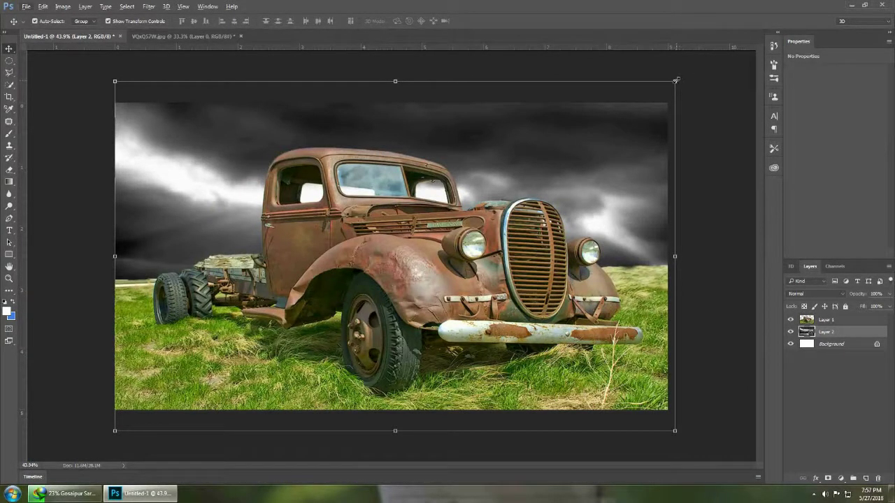
drag(675, 80, 667, 102)
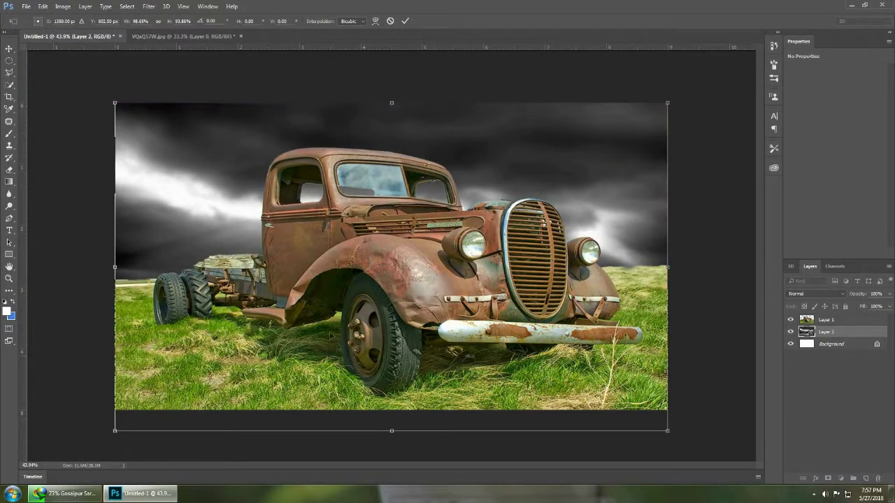
drag(115, 431, 114, 324)
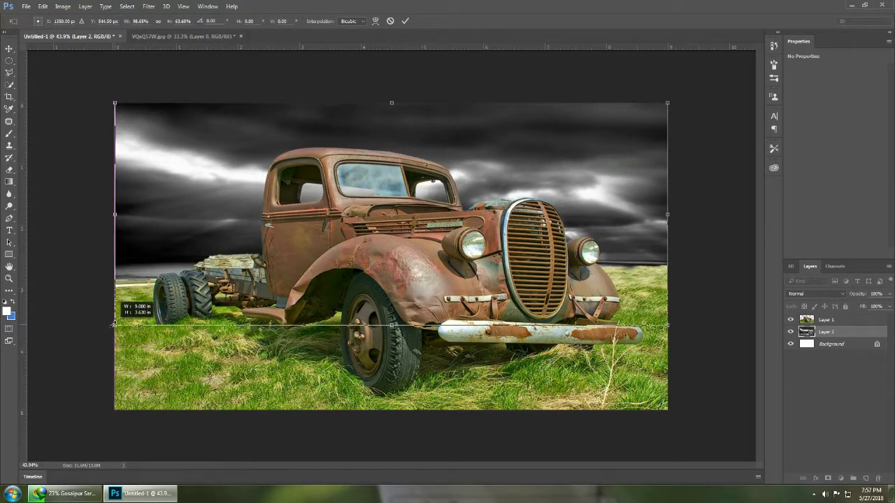
drag(113, 325, 113, 324)
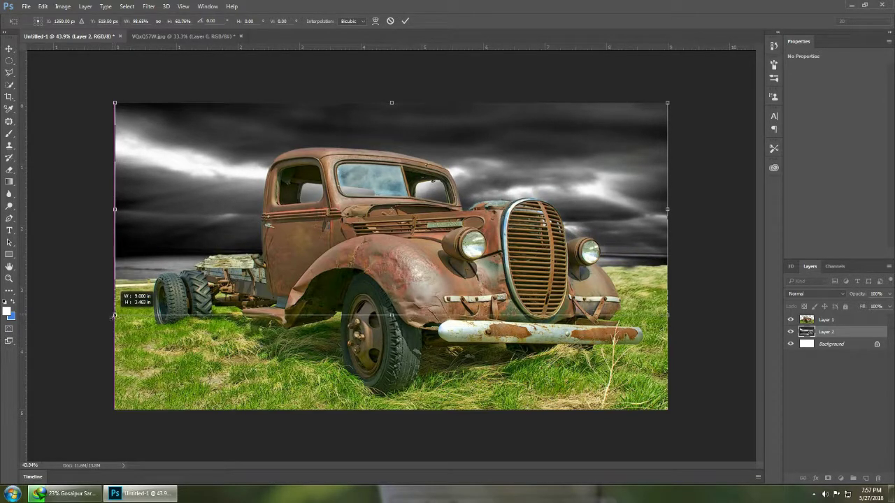
drag(113, 324, 112, 327)
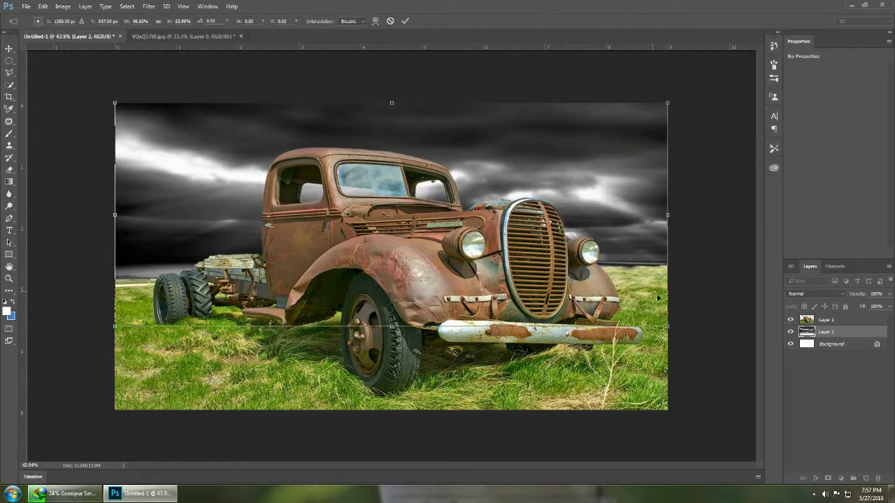
drag(668, 327, 668, 322)
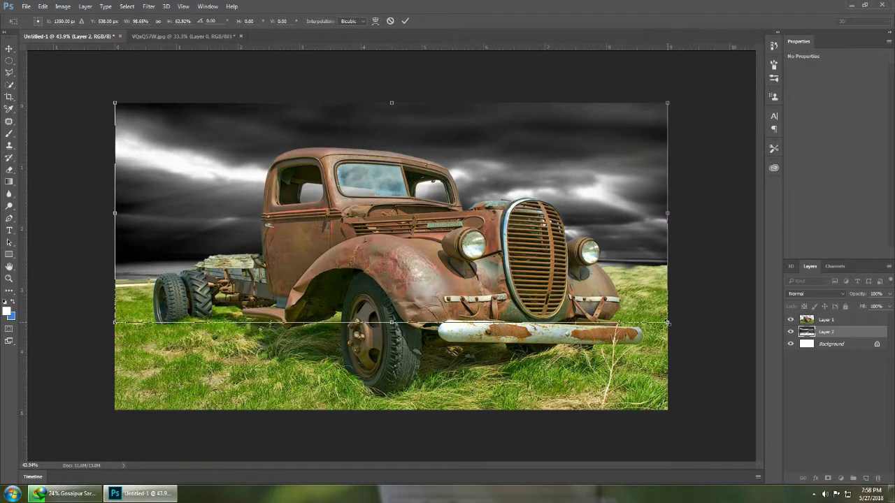
scroll(682, 313, up, 2)
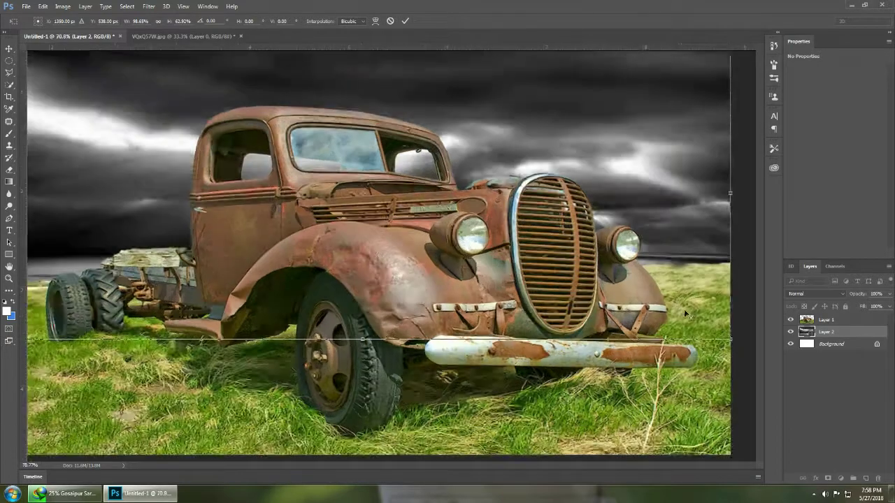
scroll(699, 297, up, 1)
scroll(710, 286, down, 2)
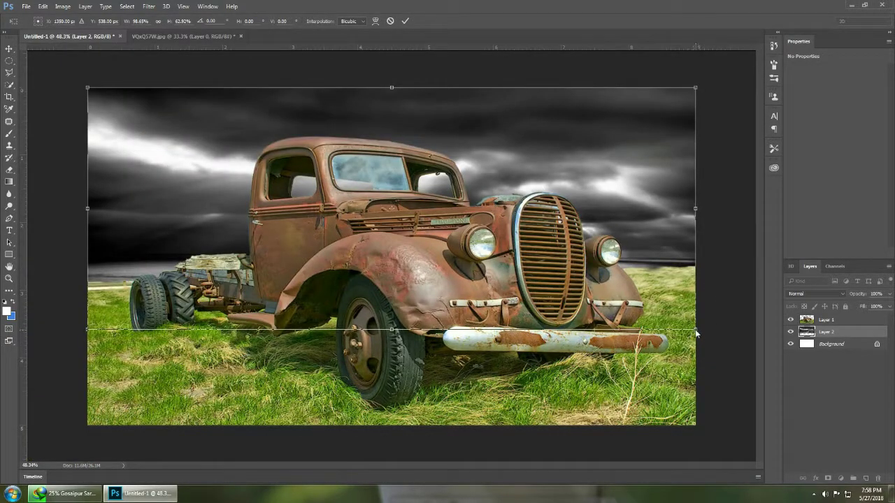
drag(696, 329, 697, 321)
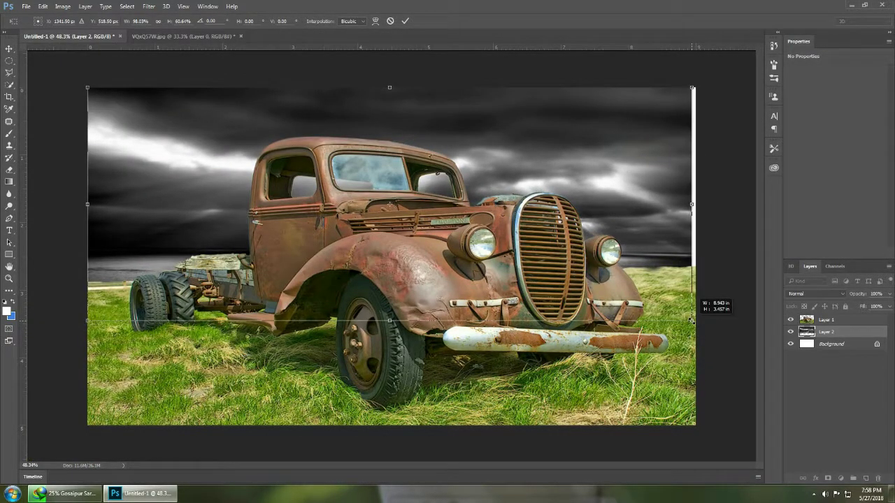
drag(696, 321, 693, 327)
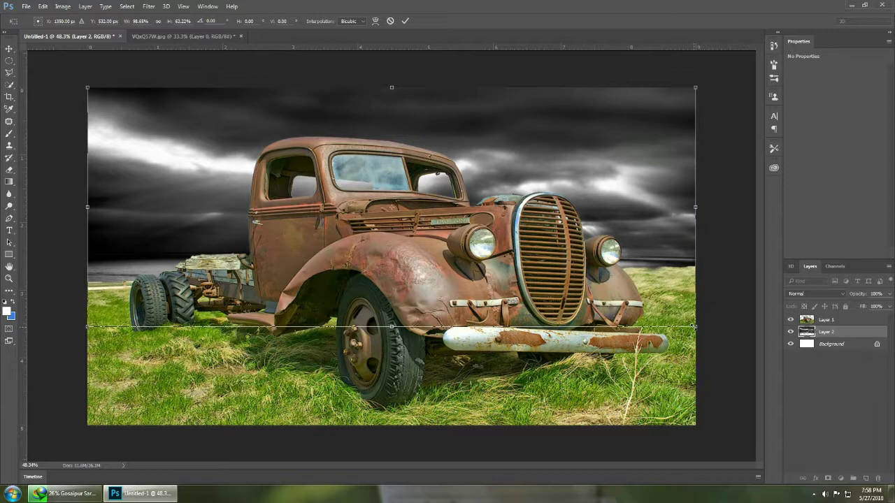
key(Return)
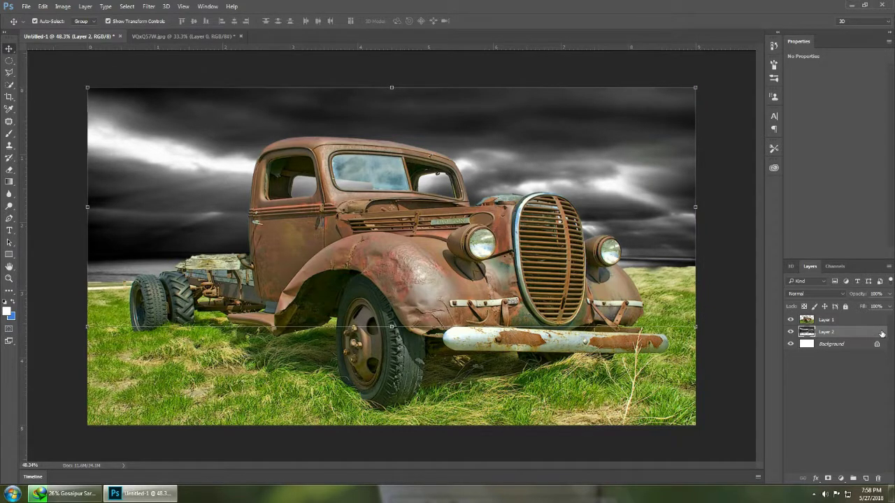
Step: Apply the Camera Raw filter to the truck layer, Layer 1
click(851, 320)
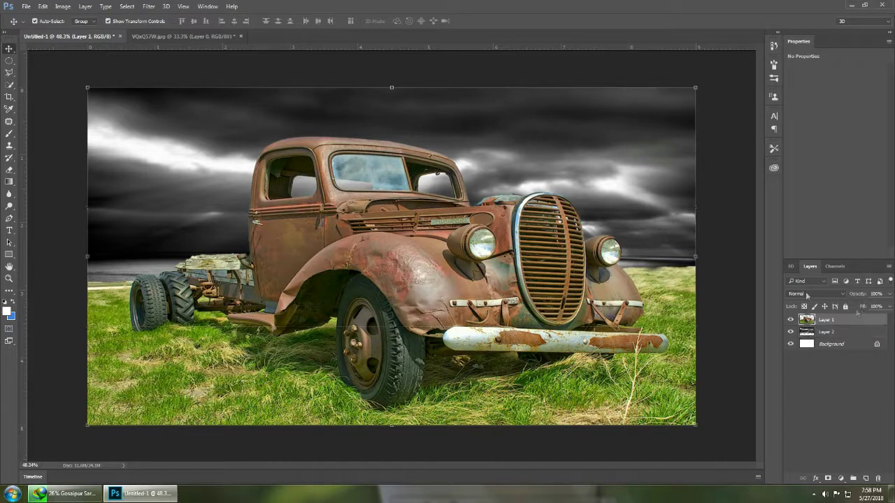
click(152, 6)
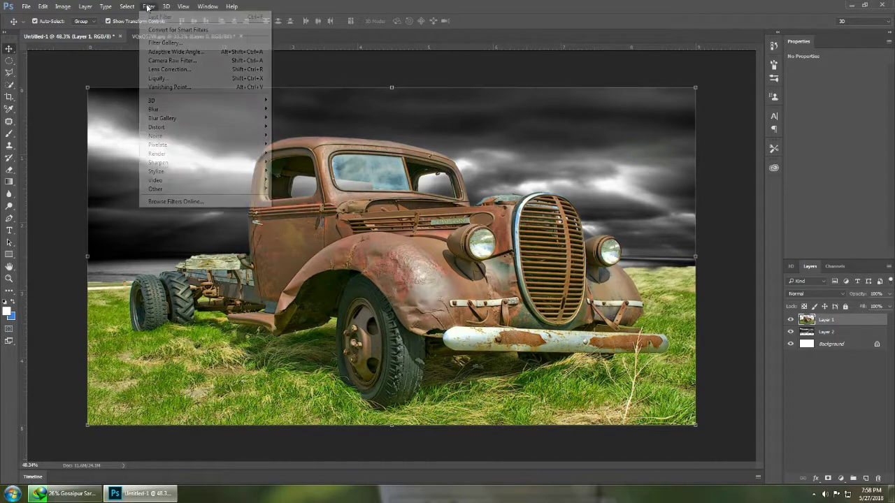
click(186, 64)
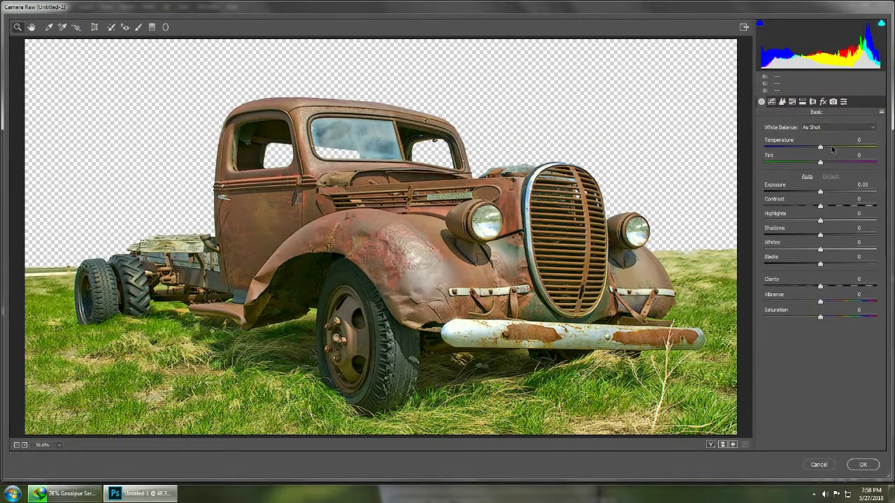
Step: In Camera Raw, cool the Temperature to -16 and lower Exposure toward -1.35
drag(821, 148, 811, 148)
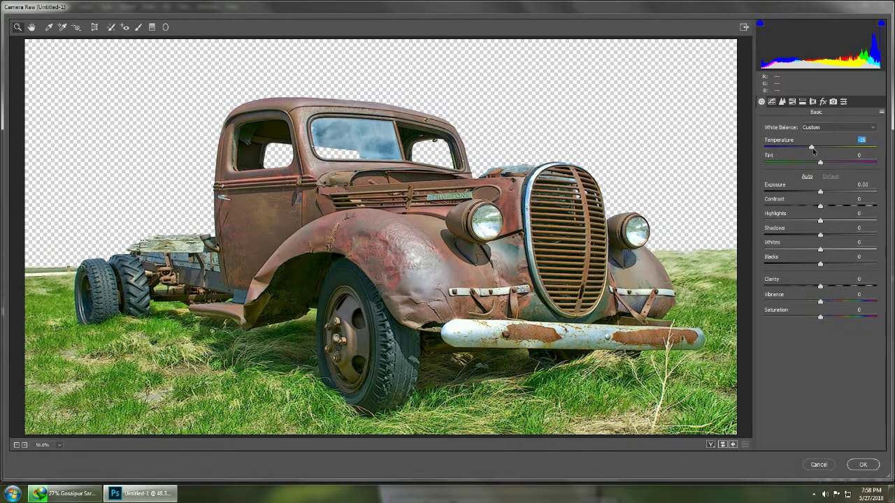
mouse_move(820, 193)
mouse_down()
mouse_move(804, 202)
mouse_move(843, 206)
mouse_move(796, 225)
mouse_move(830, 222)
mouse_move(800, 225)
mouse_up()
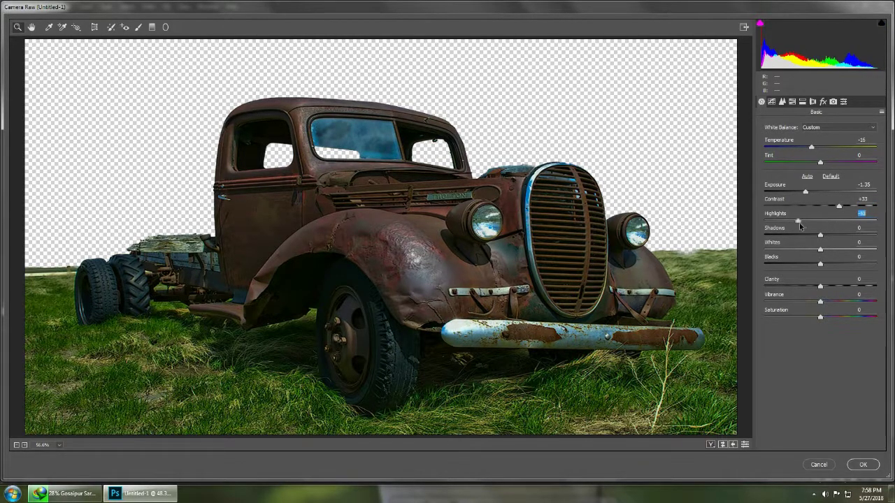